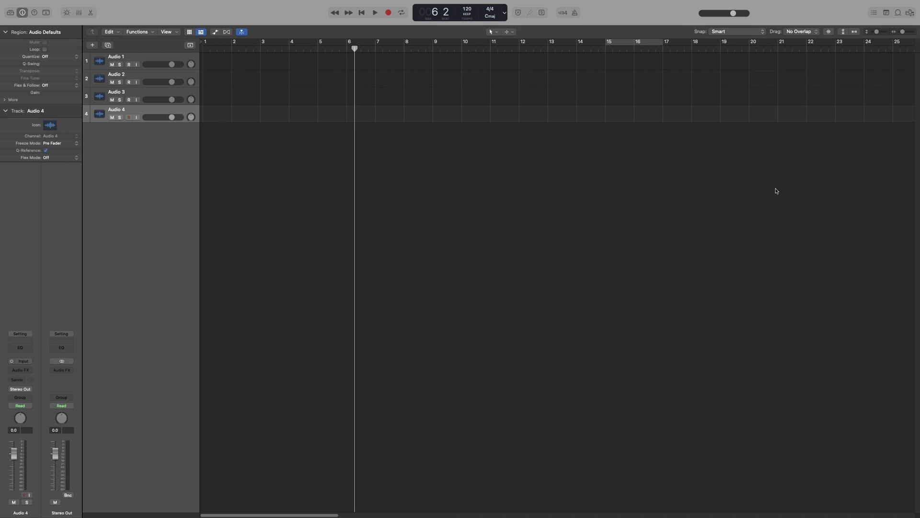
Switch on Audio 3's input monitoring and arm Audio 3 for recording
key(f)
key(f)
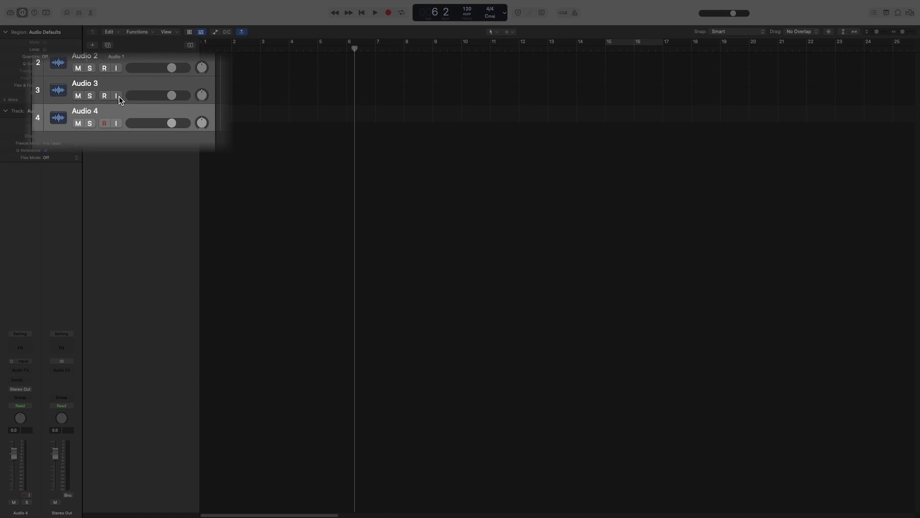
click(117, 96)
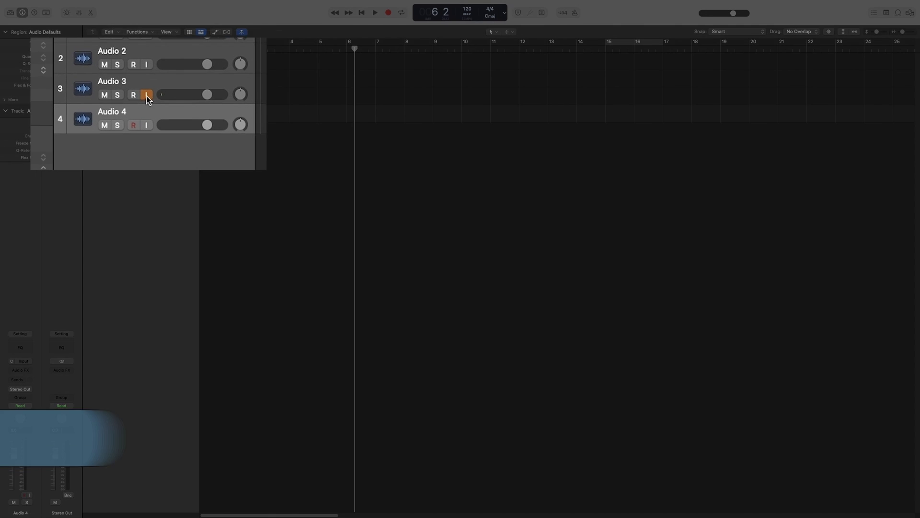
click(133, 94)
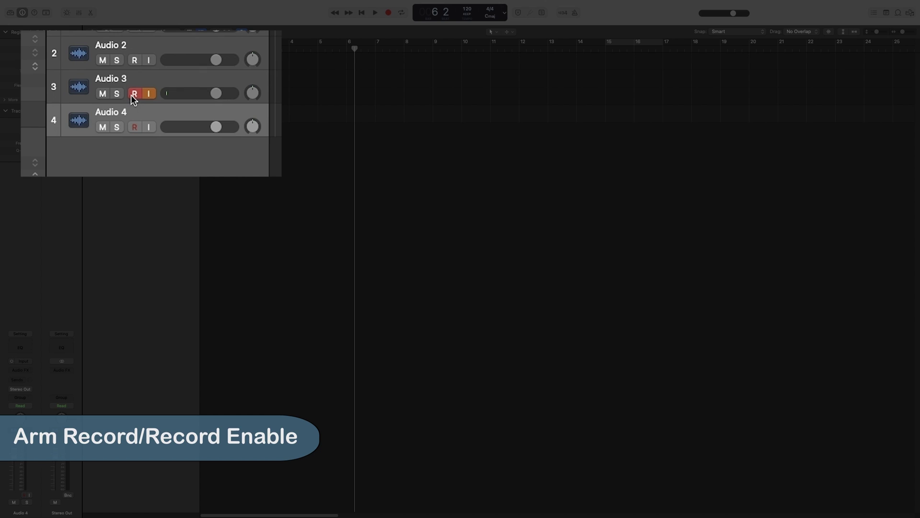
click(134, 94)
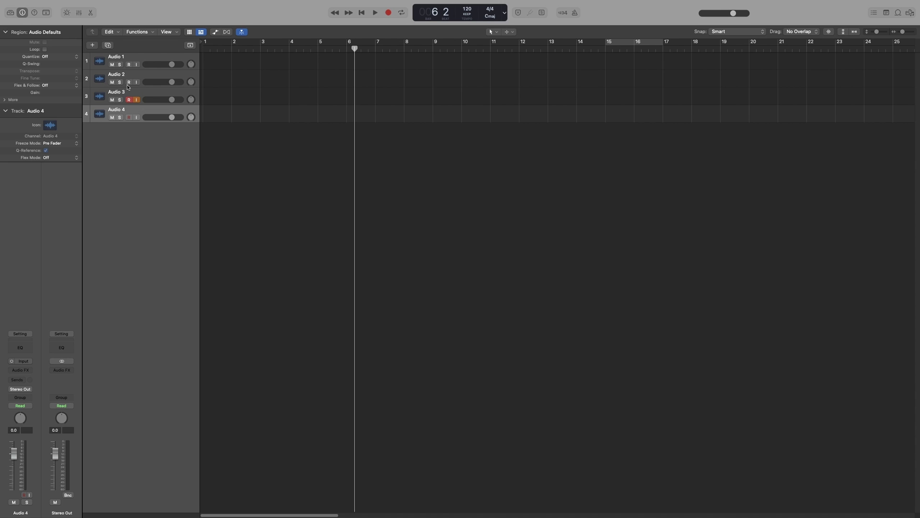
Disarm Audio 3 and record-enable the Audio 1 and Audio 2 tracks
click(129, 100)
click(129, 64)
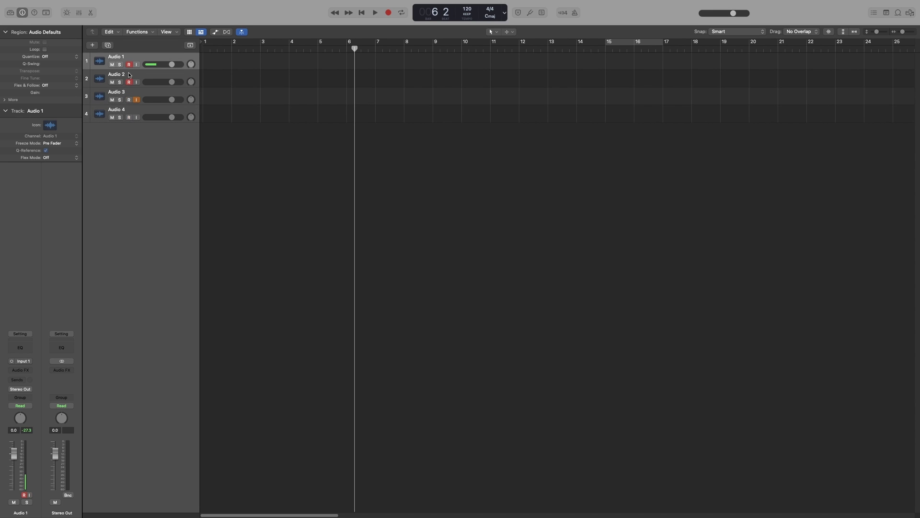
click(130, 82)
Record a short test take, delete the two new regions, and select Audio 3
click(390, 13)
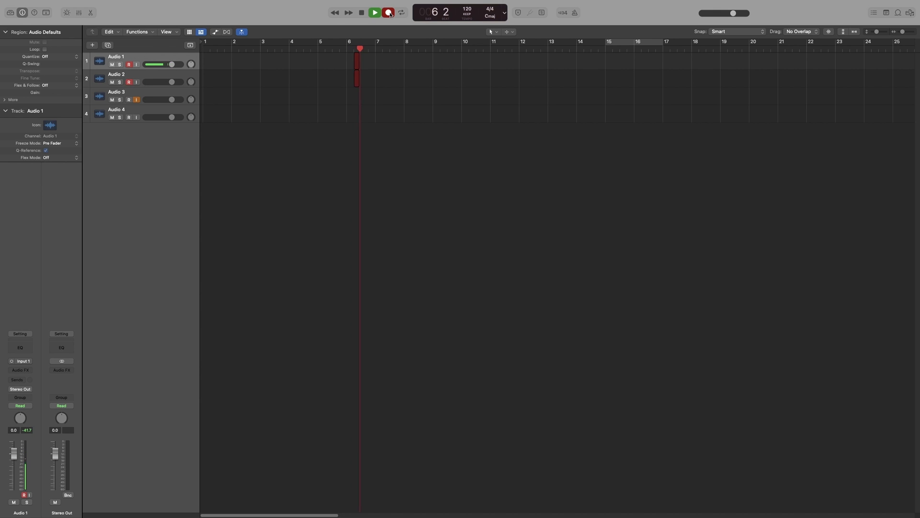
click(361, 13)
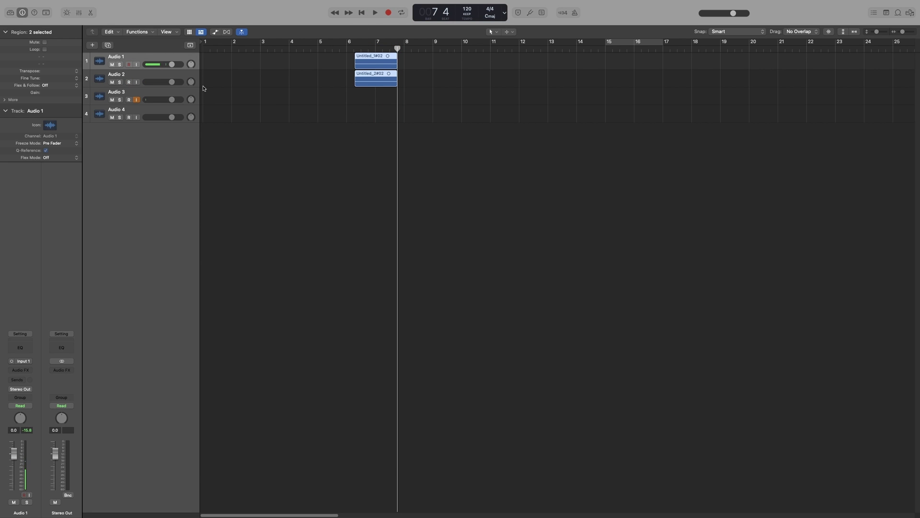
key(Delete)
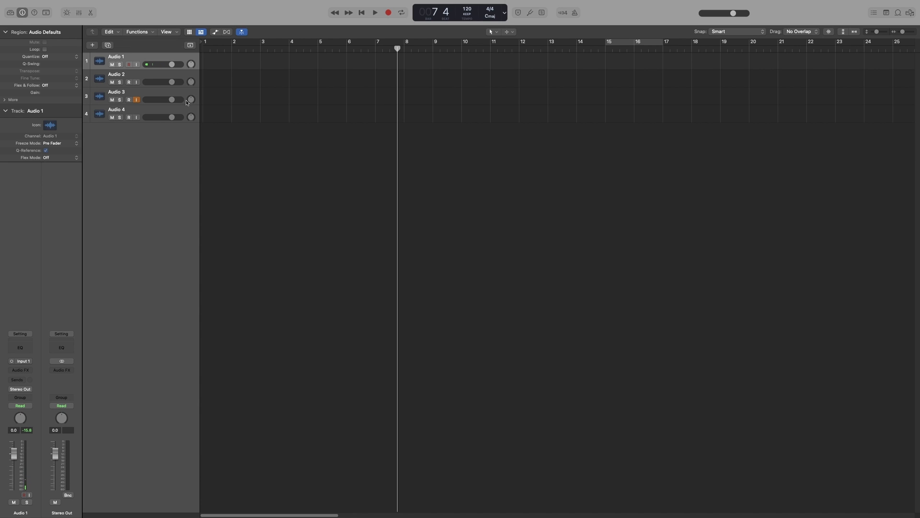
click(146, 93)
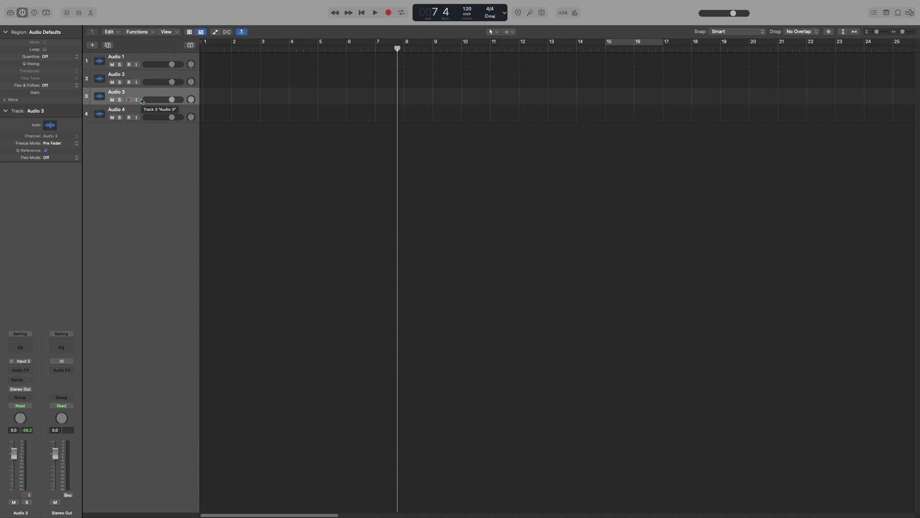
Open Preferences on Audio > Devices, showing Scarlett 2i2 USB input and a 512-sample buffer
key(super+comma)
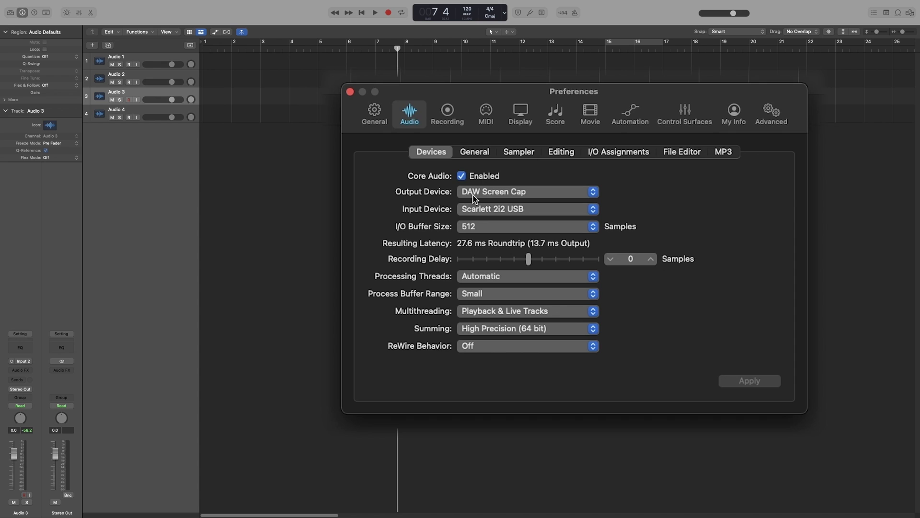
Leave the output device unchanged, set I/O Buffer Size to 128 samples, and apply
click(503, 193)
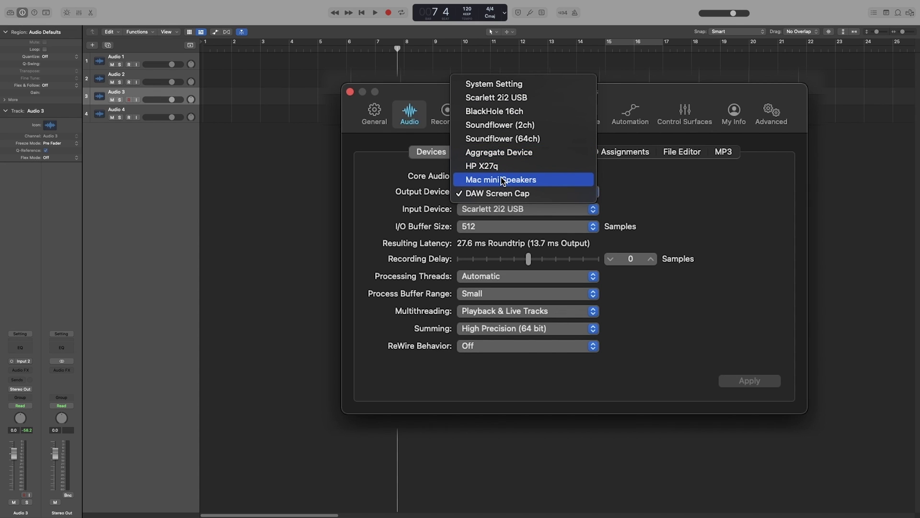
click(413, 202)
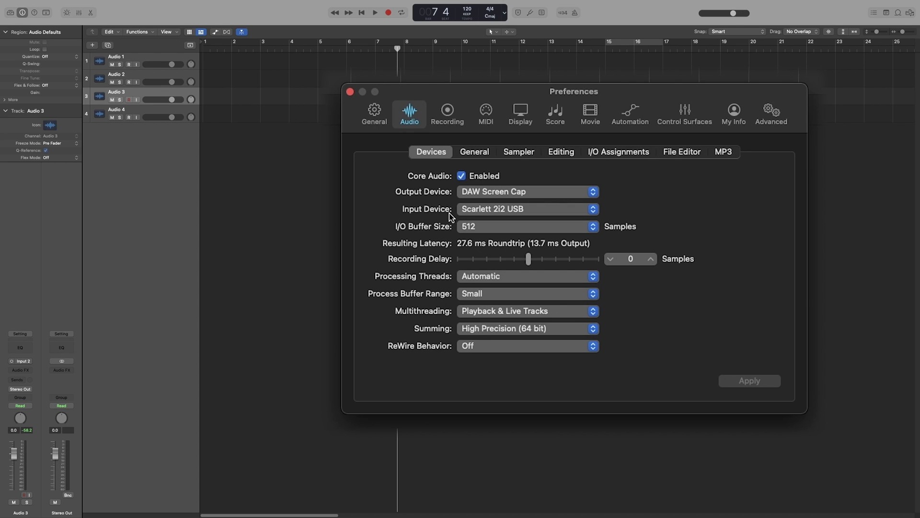
click(493, 226)
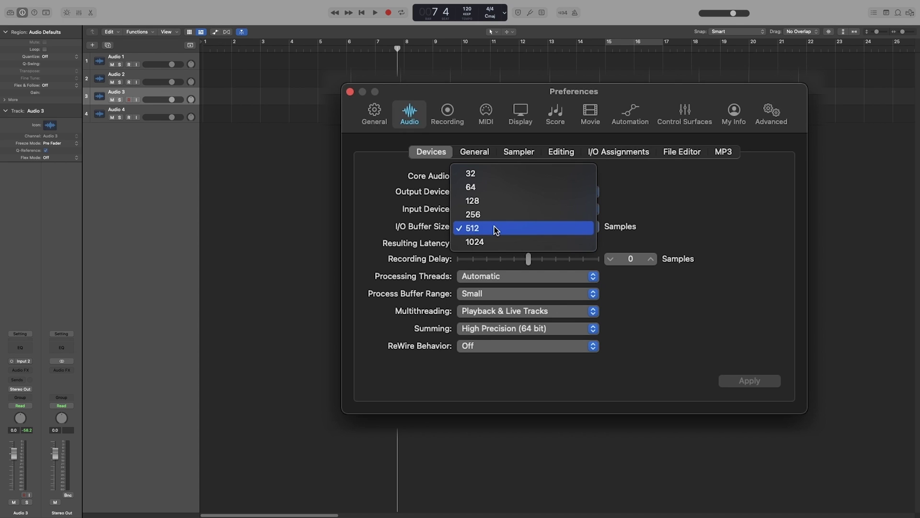
click(478, 204)
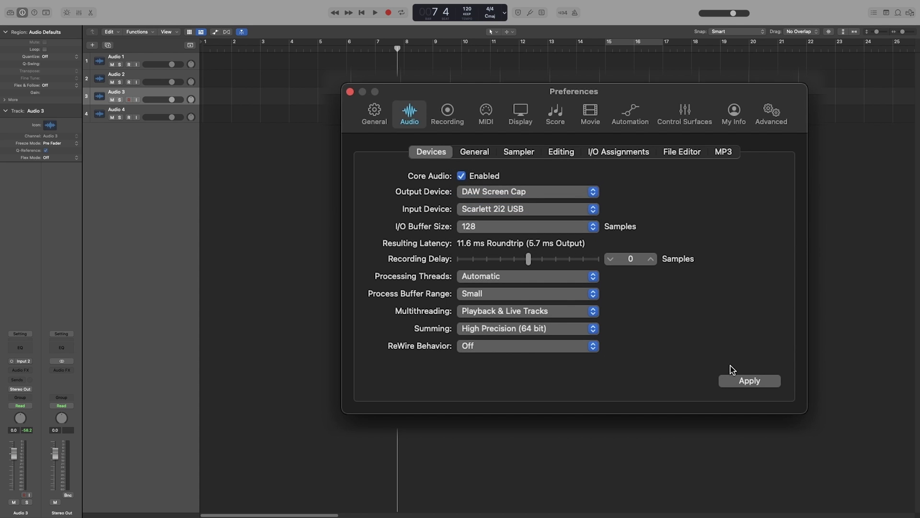
click(746, 380)
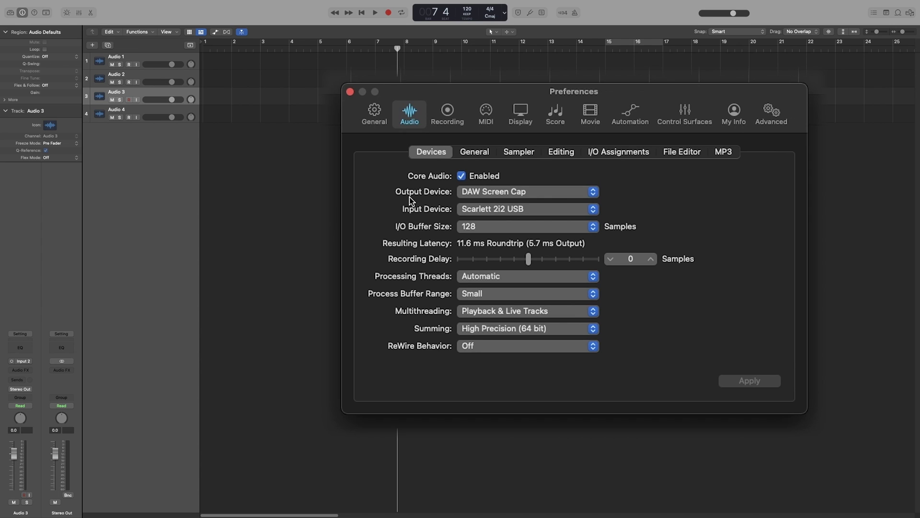
Show the General audio preferences with Software monitoring on and Low Latency mode off
click(475, 154)
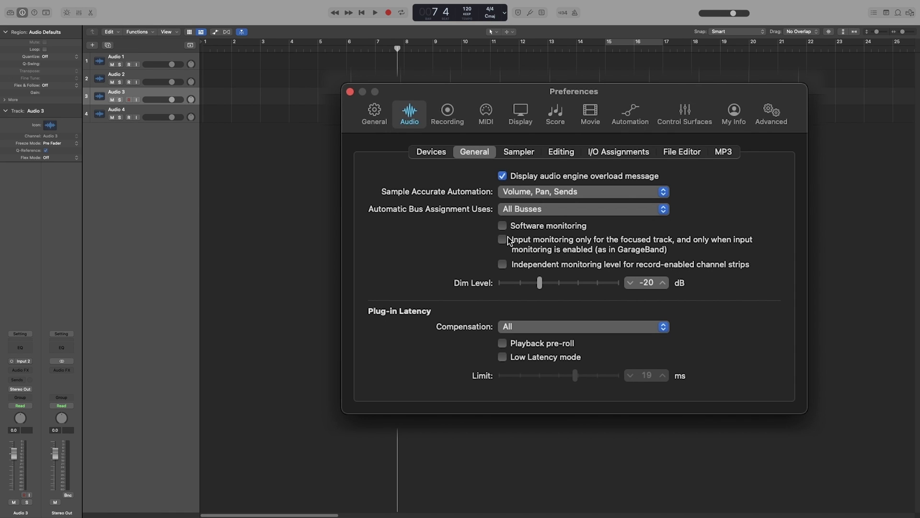
mouse_move(509, 241)
Add Software Monitoring to the control bar and enable input monitoring on Audio 2 and Audio 3
right_click(614, 17)
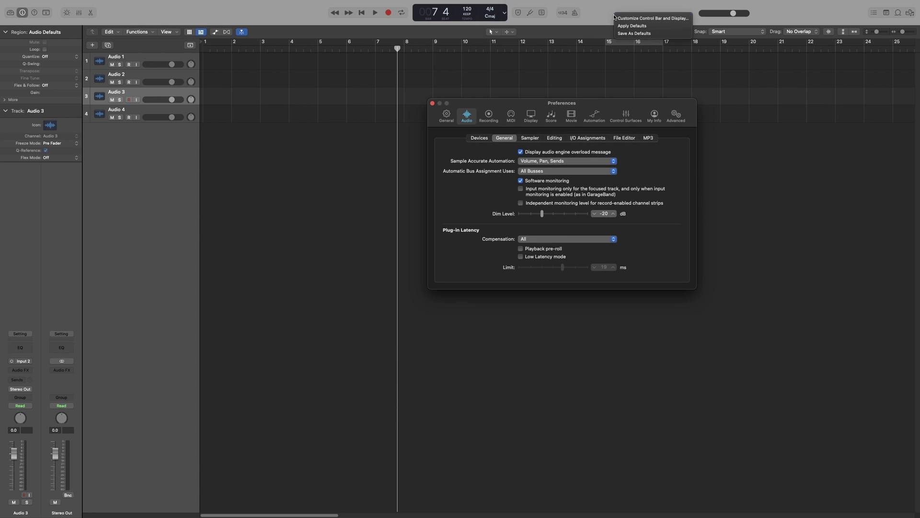
click(638, 19)
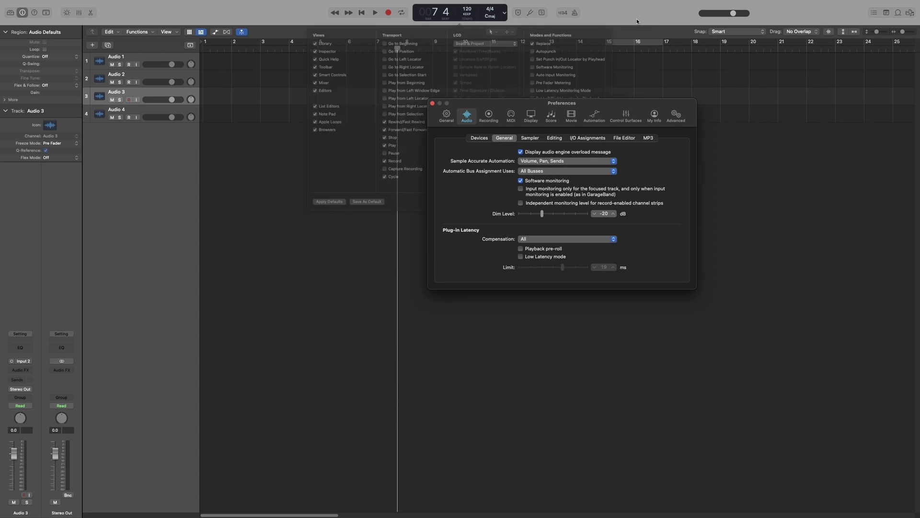
click(548, 77)
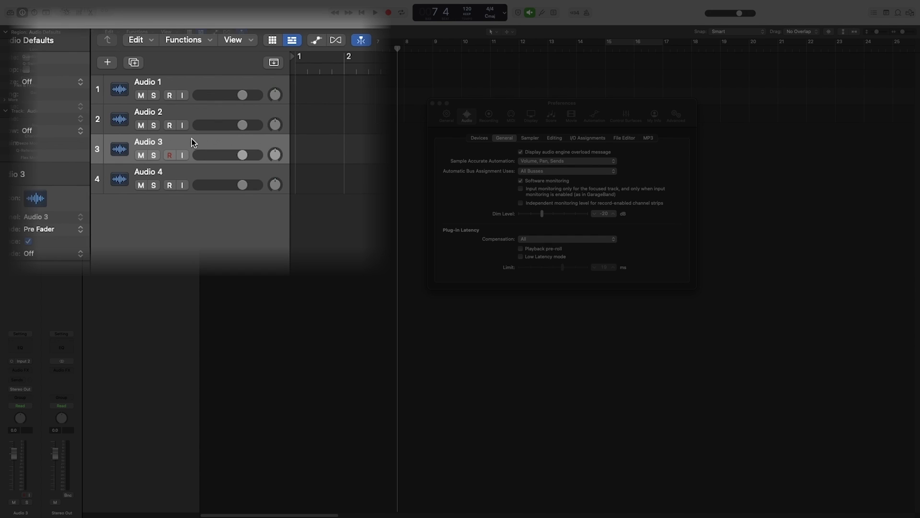
drag(182, 125, 183, 199)
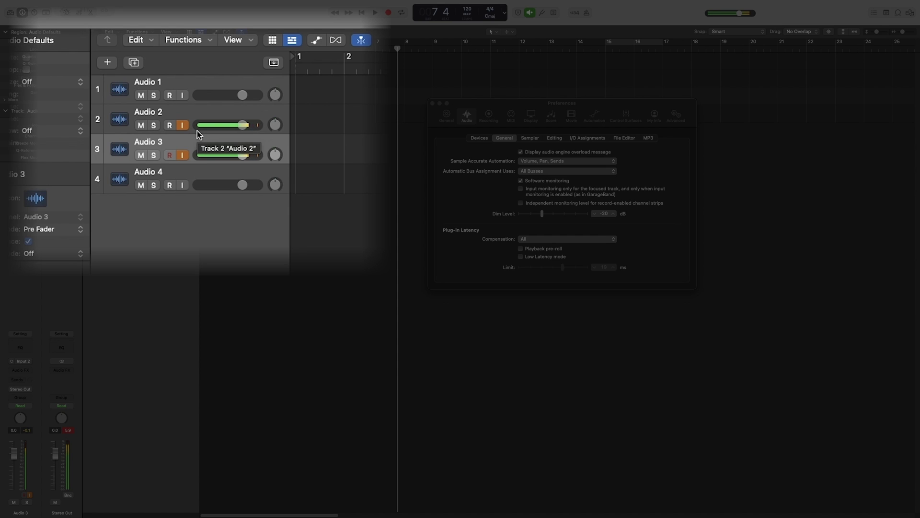
Turn off input monitoring on Audio 2, then switch it on for Audio 3 and Audio 4
click(182, 125)
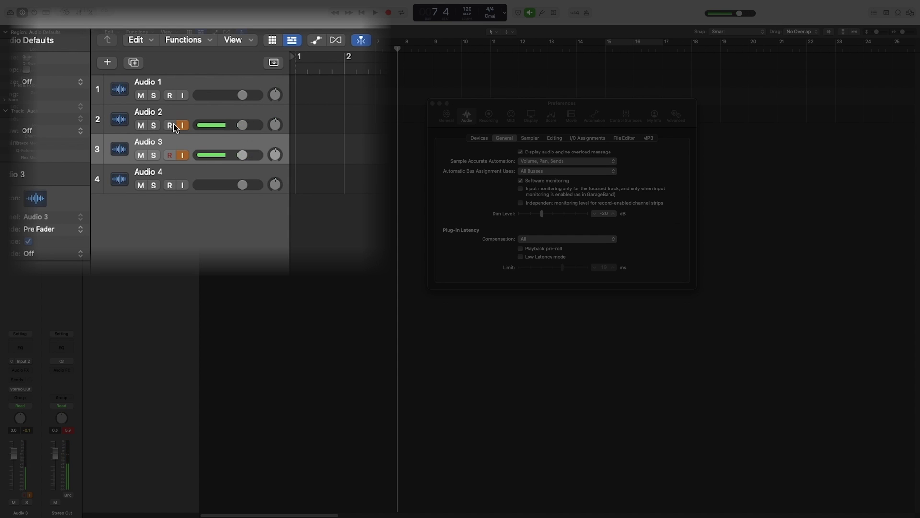
click(183, 155)
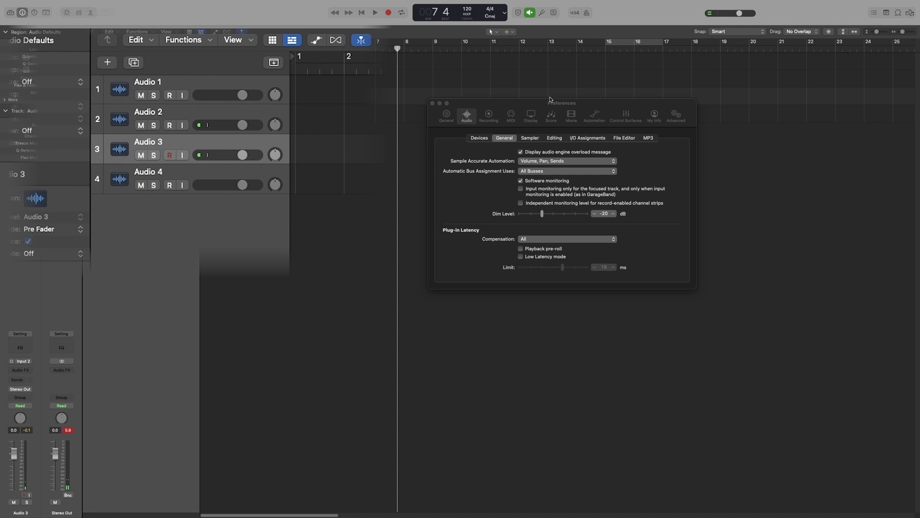
click(521, 191)
click(521, 191)
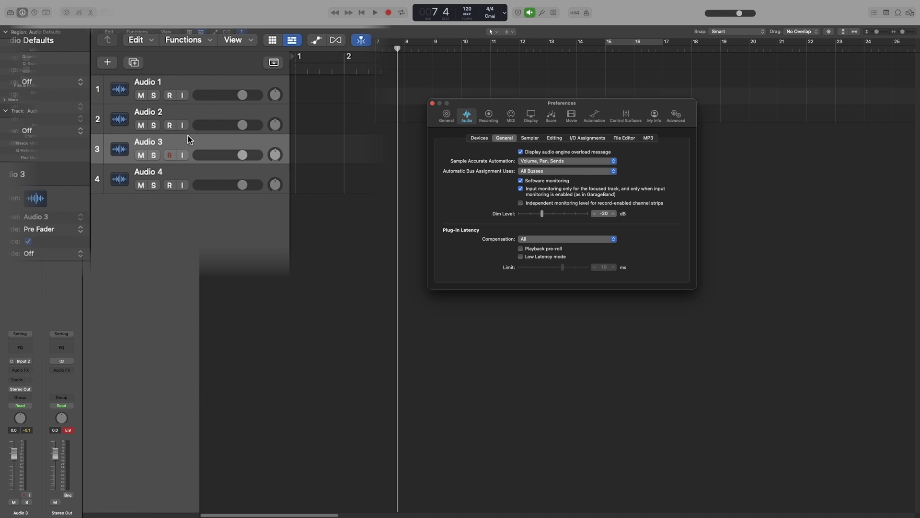
click(182, 155)
click(183, 185)
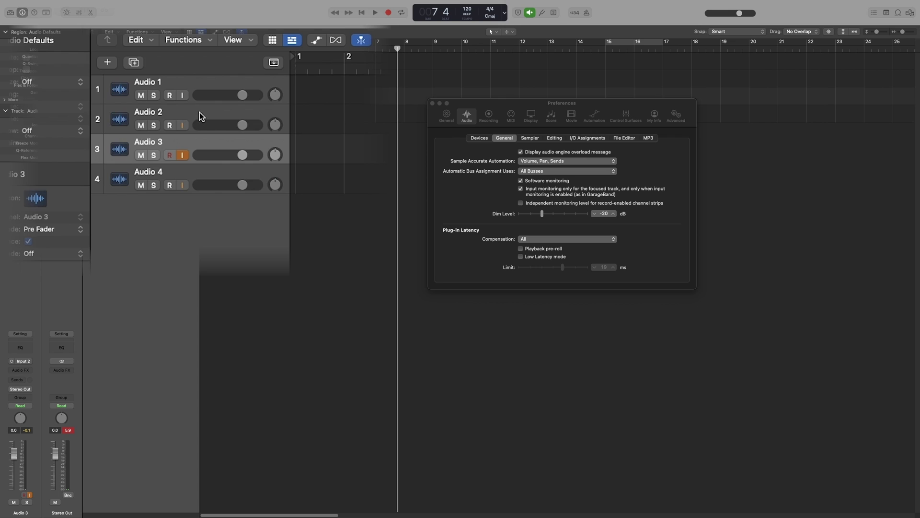
Select Audio 2, 3 and 4 in turn to check monitoring, ending on Audio 3
click(199, 111)
click(197, 141)
click(197, 173)
click(197, 143)
click(207, 114)
click(192, 144)
click(196, 173)
click(194, 141)
click(198, 115)
click(195, 145)
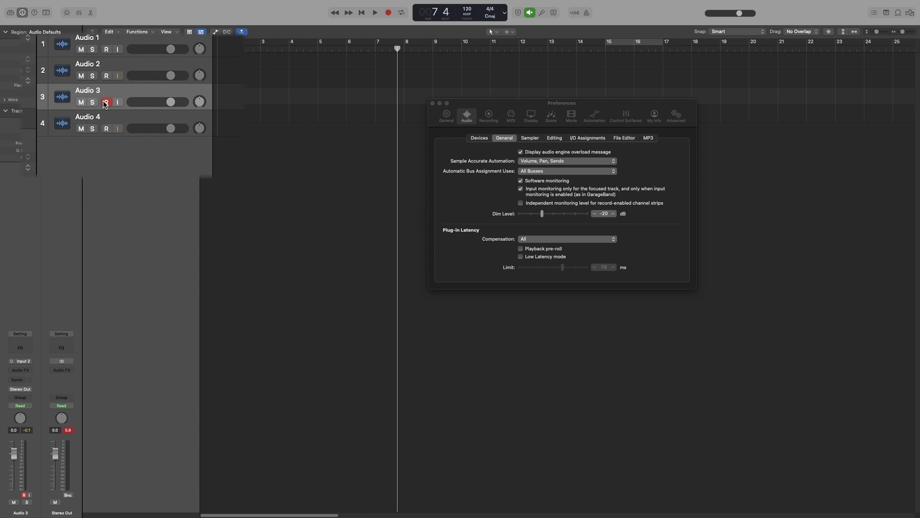
Arm Audio 3, enable independent monitoring levels, and lower its fader to about -13 dB
click(106, 102)
click(106, 102)
click(521, 202)
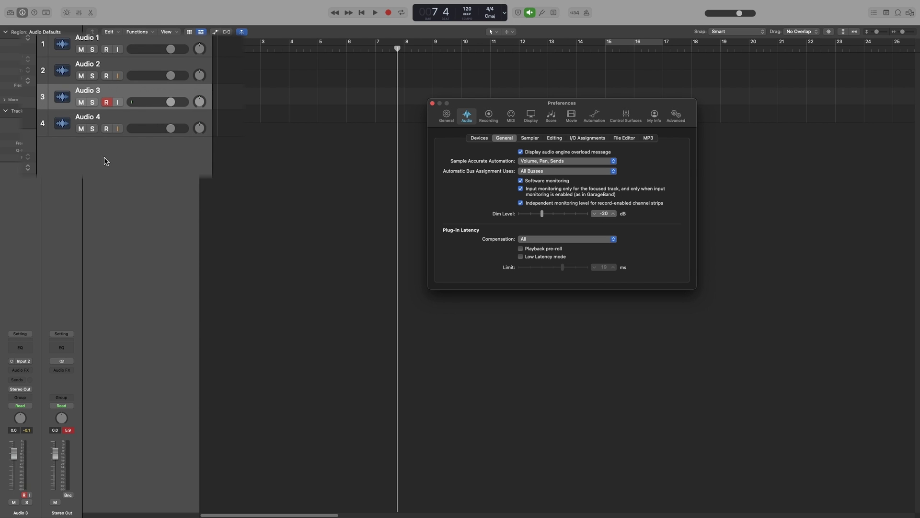
drag(171, 102, 150, 101)
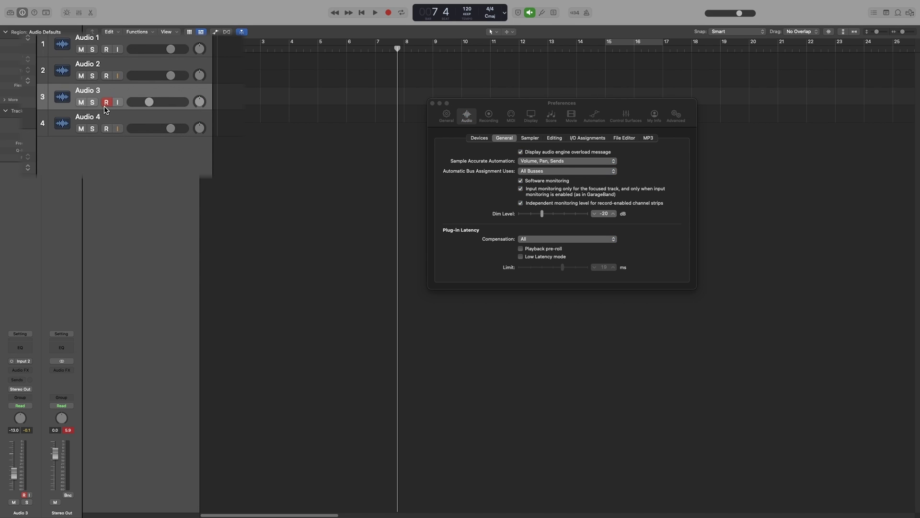
Toggle Audio 3's arming to compare -13.3 dB and 0.0 dB, then disarm and disable the option
click(106, 102)
click(107, 103)
click(108, 103)
click(106, 103)
click(106, 103)
click(107, 103)
click(106, 103)
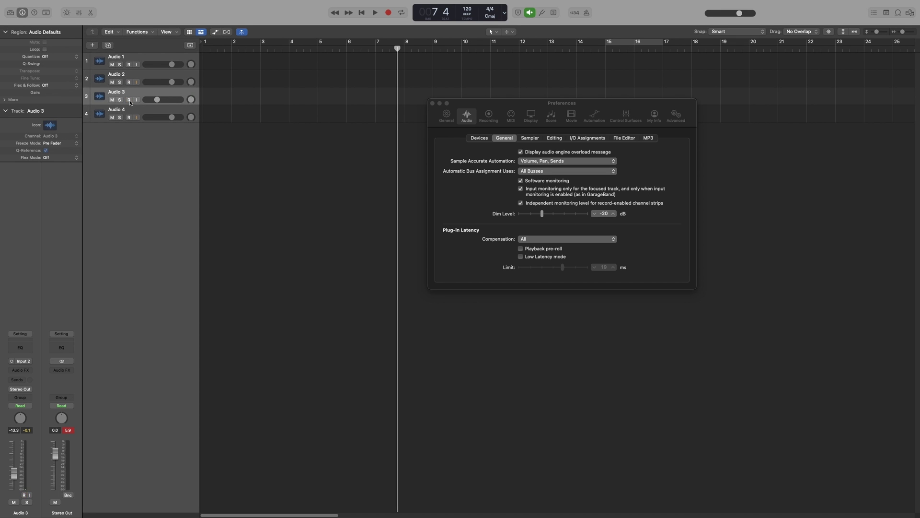
click(129, 100)
click(521, 203)
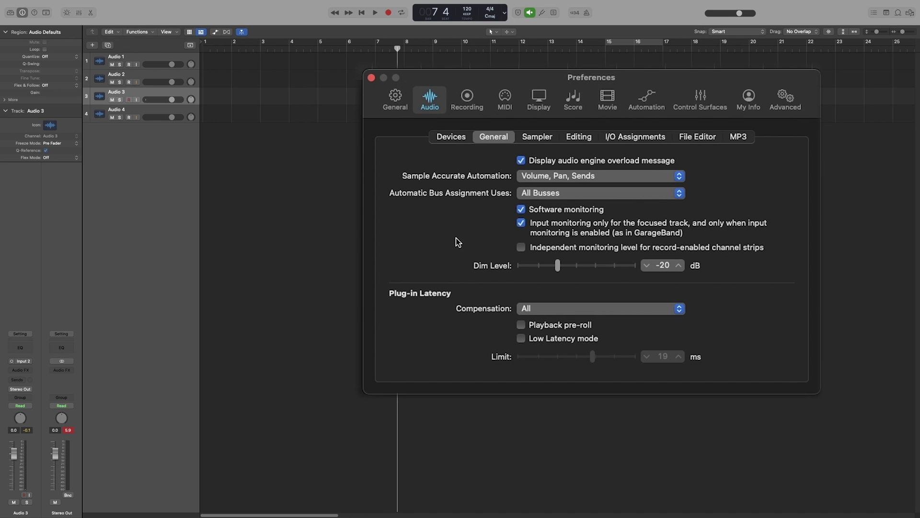
Show the Recording preferences and leave the recording file type at WAVE (BWF)
click(462, 105)
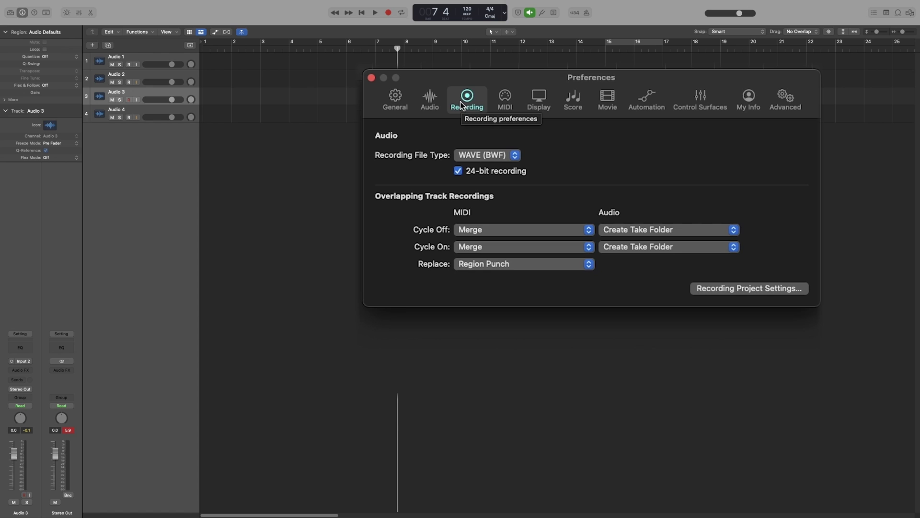
click(485, 155)
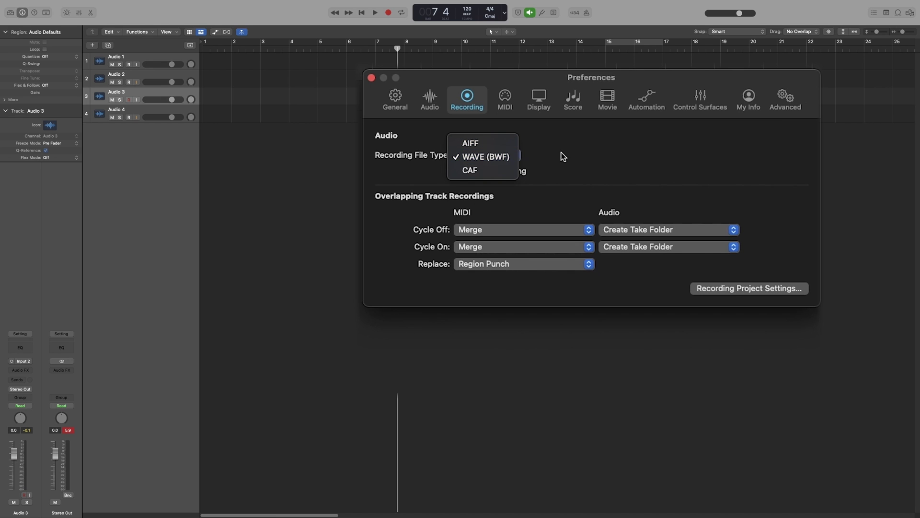
click(683, 155)
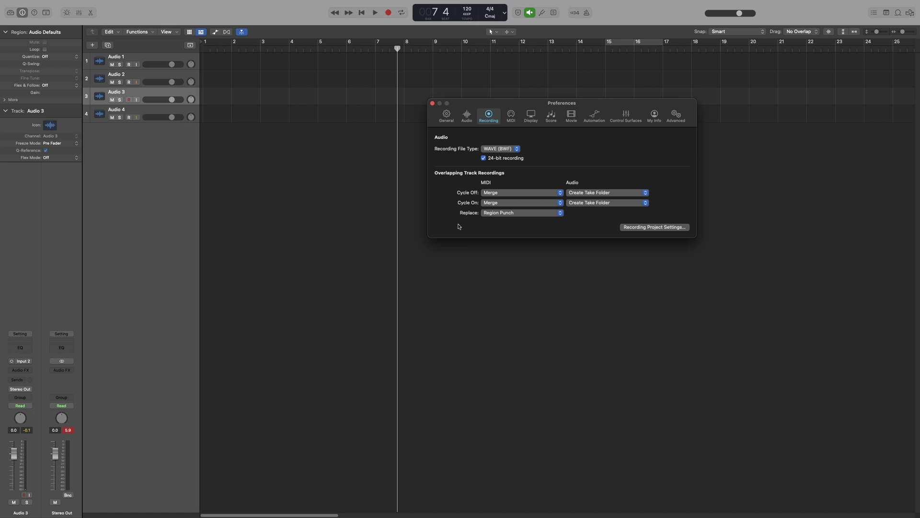
Close the preferences and briefly show then hide the mixer
click(432, 104)
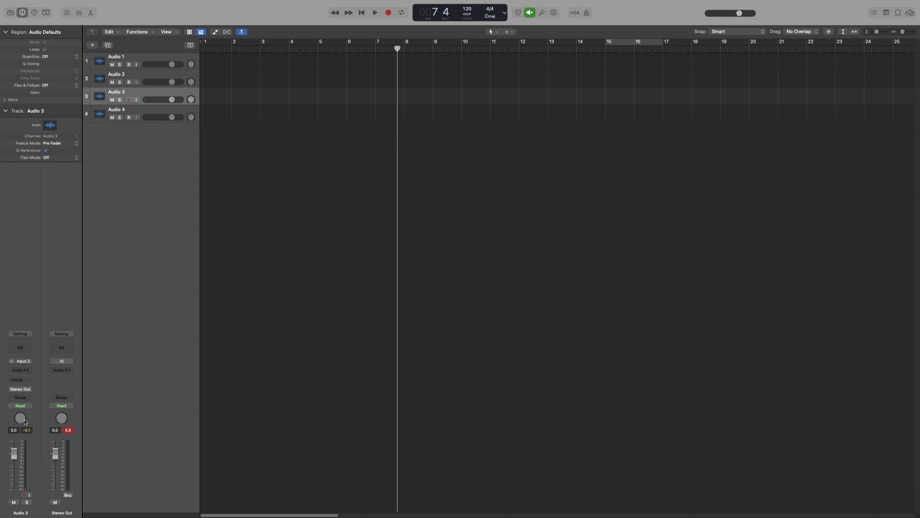
key(x)
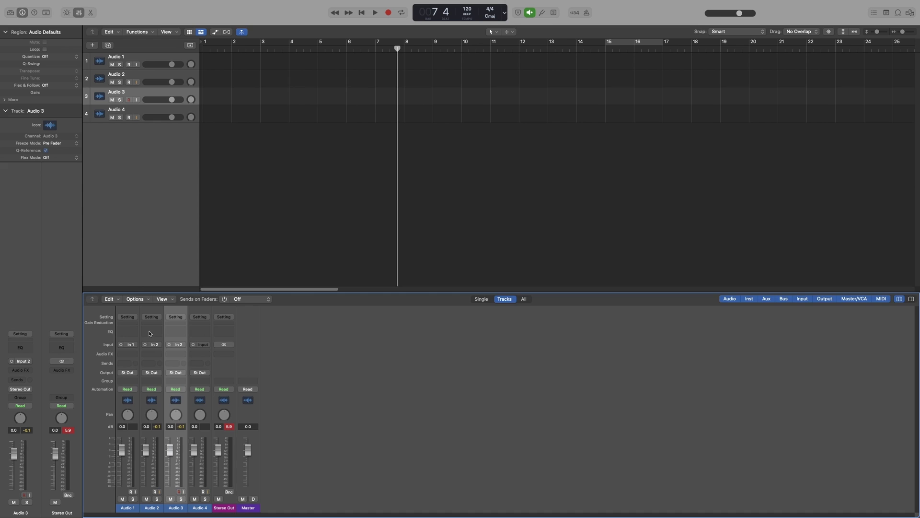
key(x)
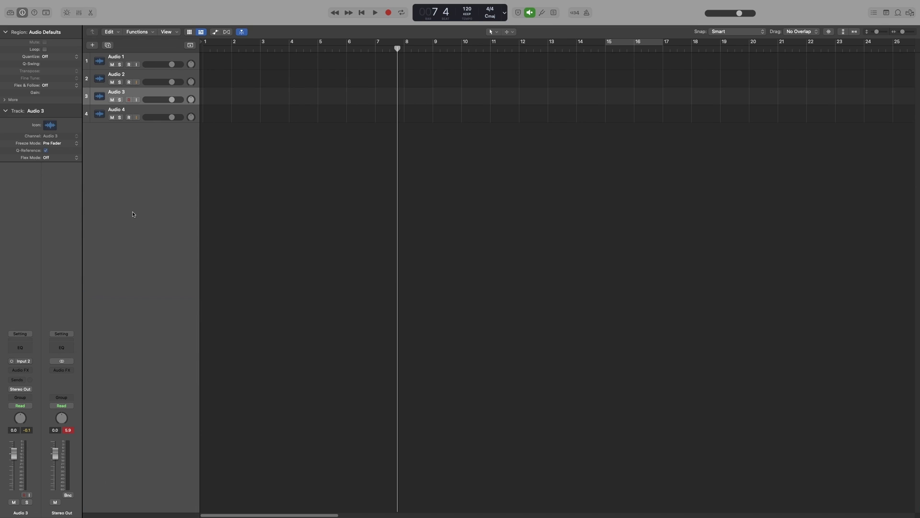
Set Audio 4's input to Input 2 and open the new track dialog
click(145, 113)
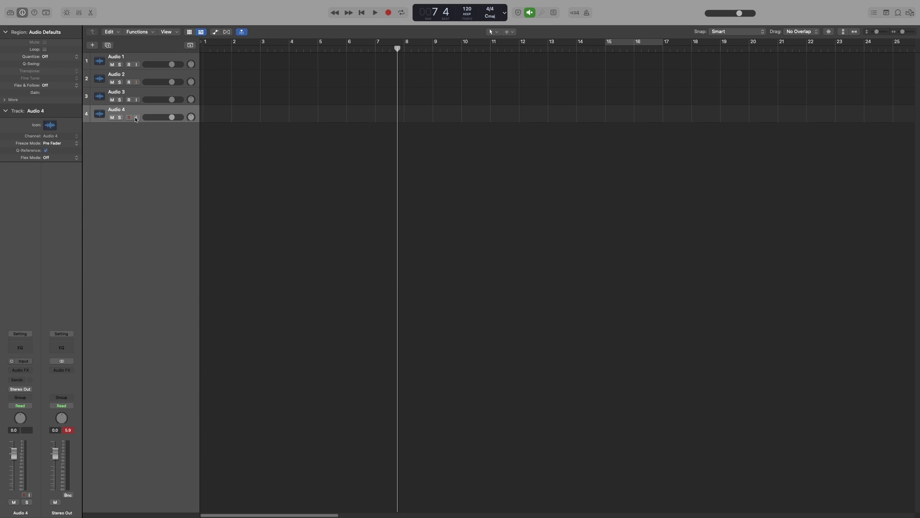
click(26, 361)
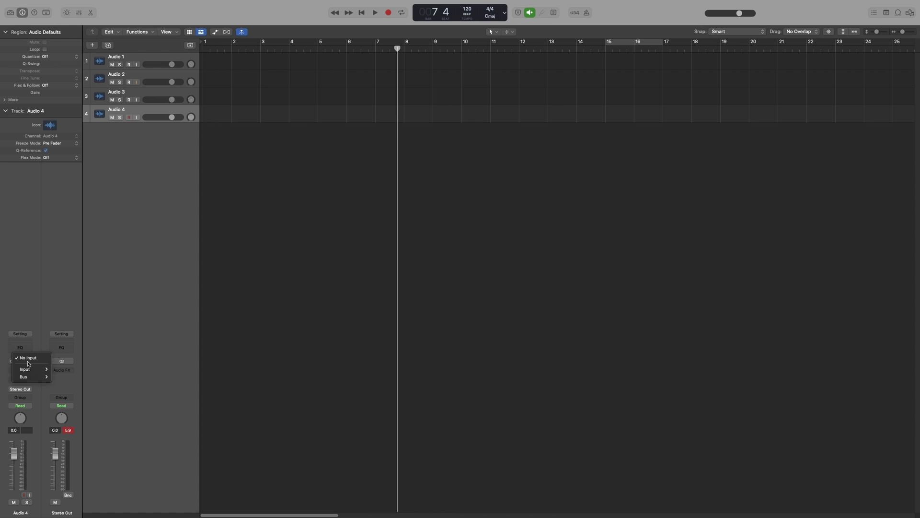
mouse_move(34, 371)
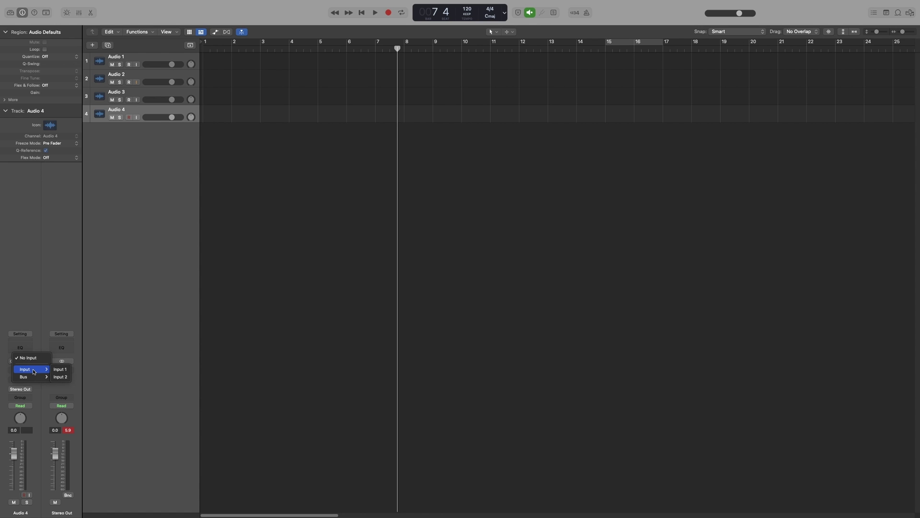
click(64, 377)
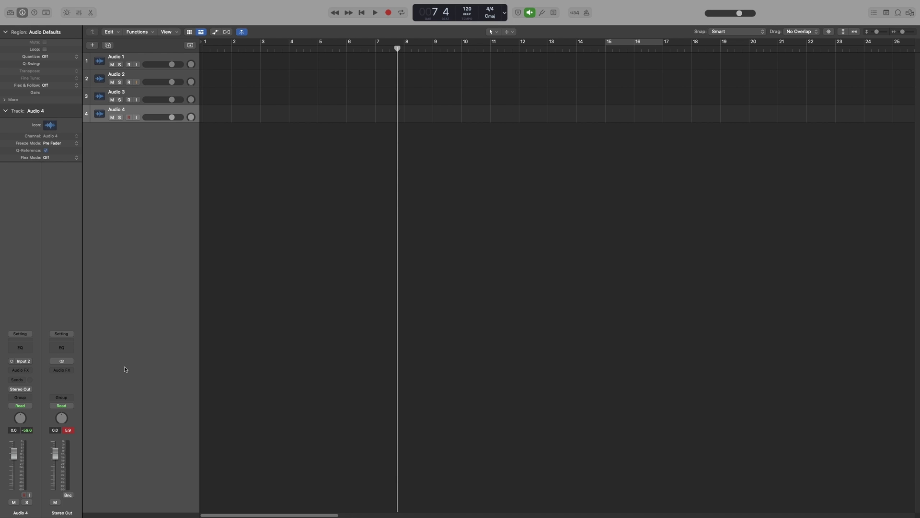
key(alt+super+n)
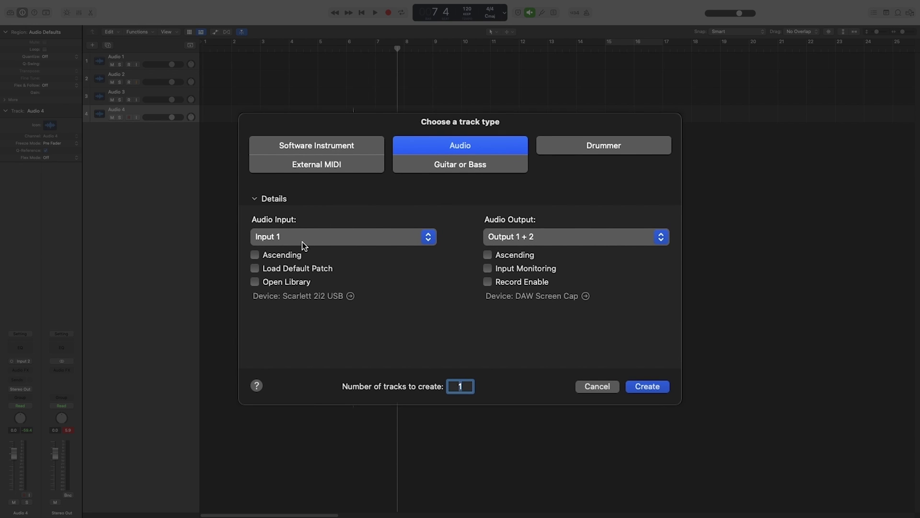
Keep the audio input at Input 1 and cancel the New Tracks dialog, leaving four audio tracks
click(321, 238)
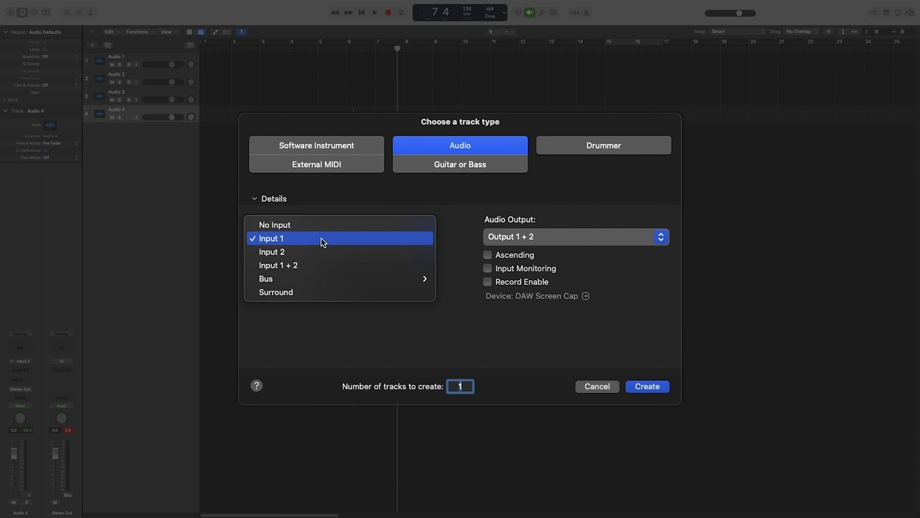
click(352, 347)
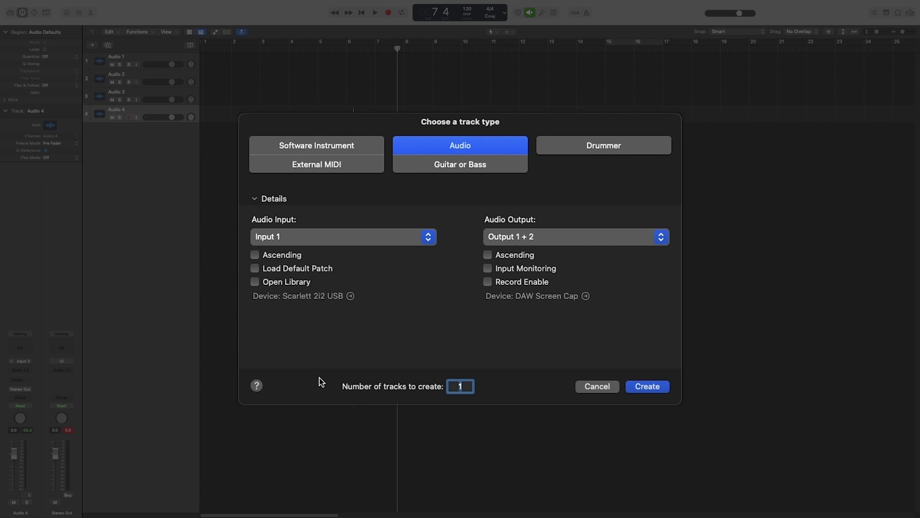
click(603, 386)
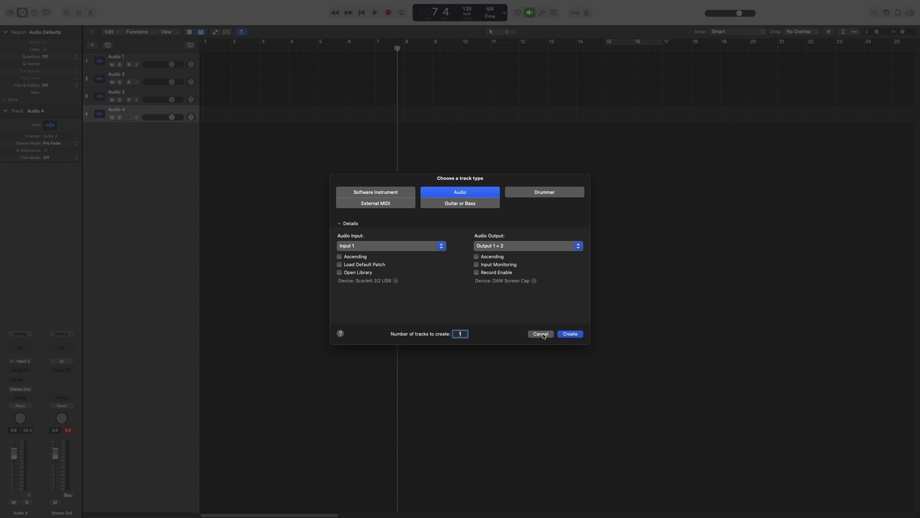
click(570, 361)
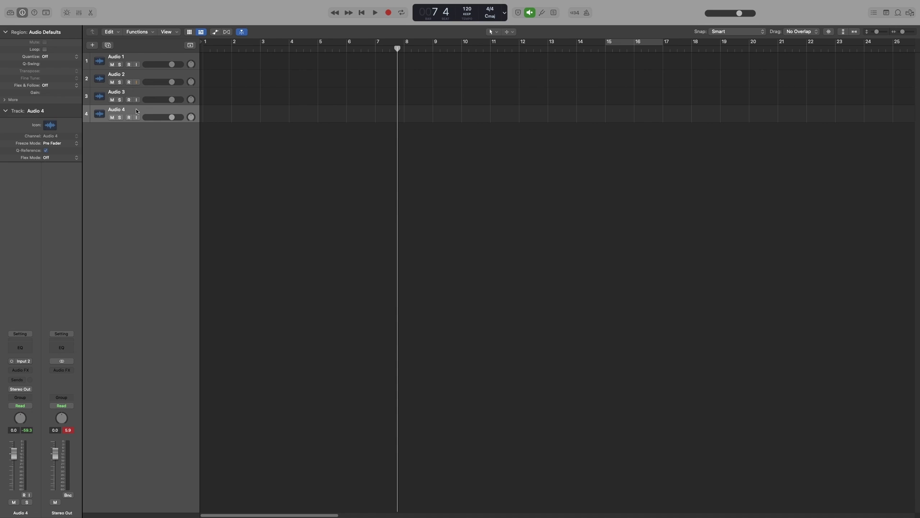
Record-enable the Audio 4 track with its R button
key(ctrl+r)
key(ctrl+r)
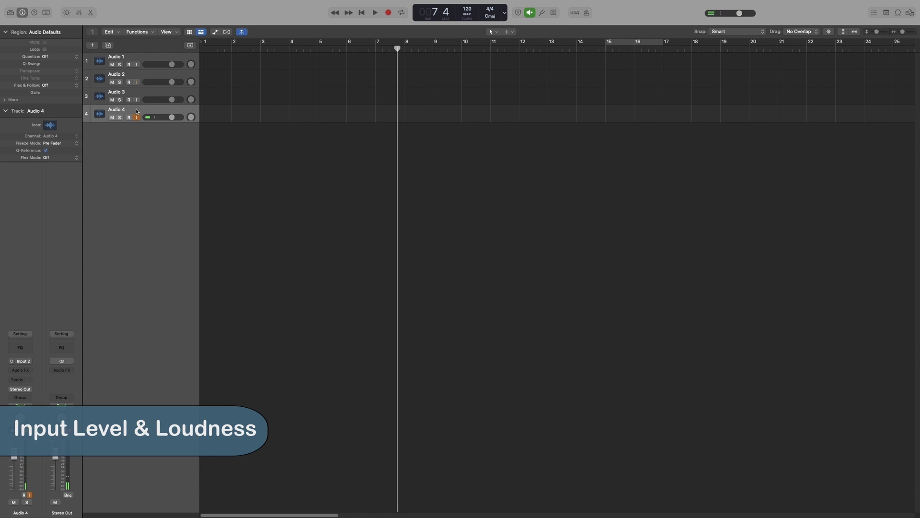
click(137, 119)
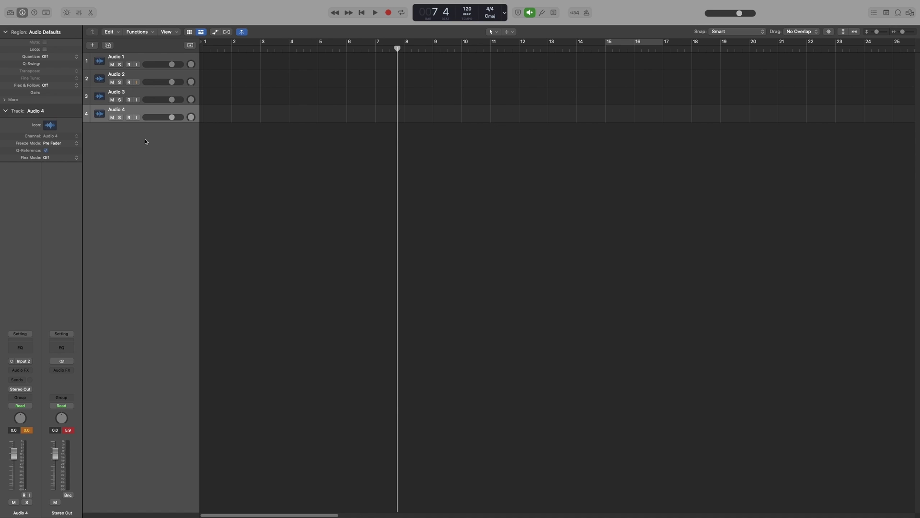
click(128, 117)
Turn on the I (Input Monitoring) button on the Audio 4 track header
click(138, 117)
right_click(390, 13)
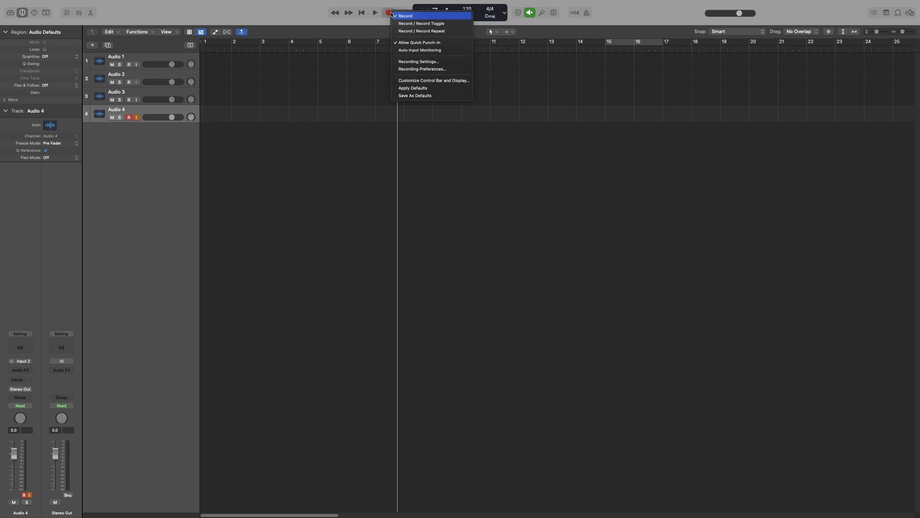
click(442, 62)
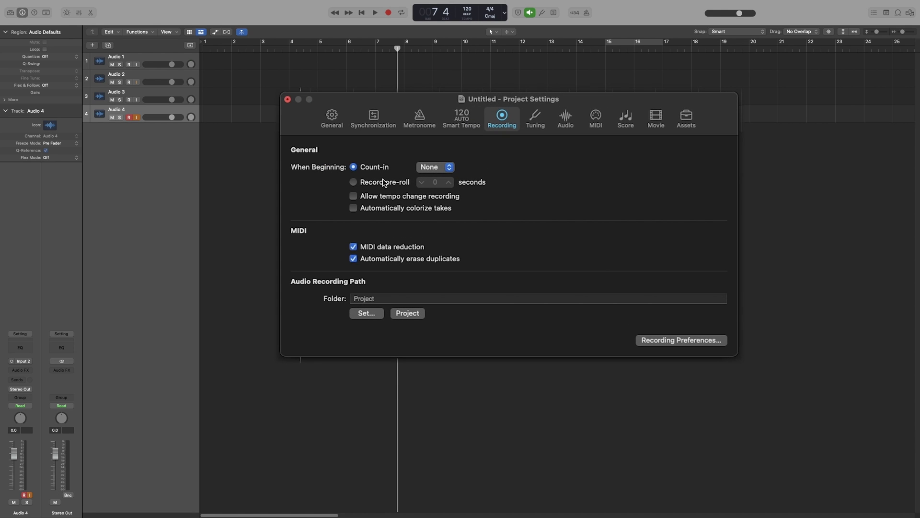
click(353, 182)
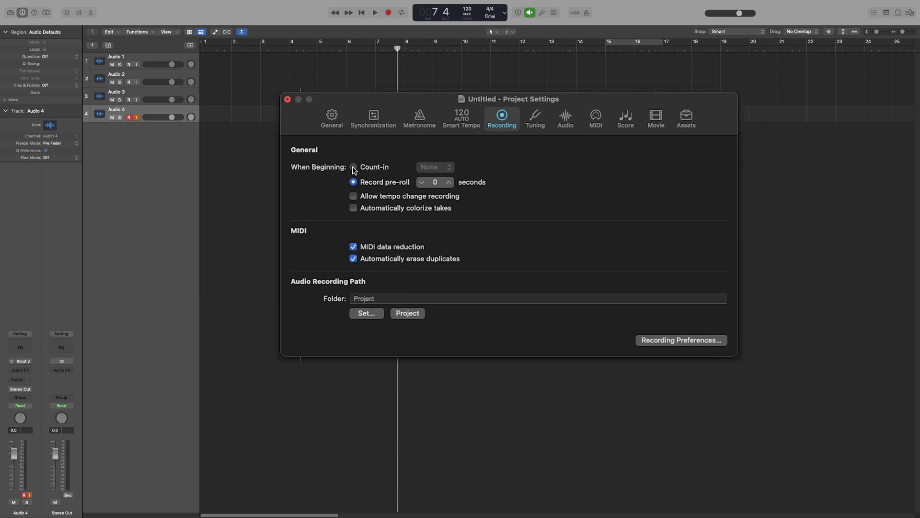
click(354, 167)
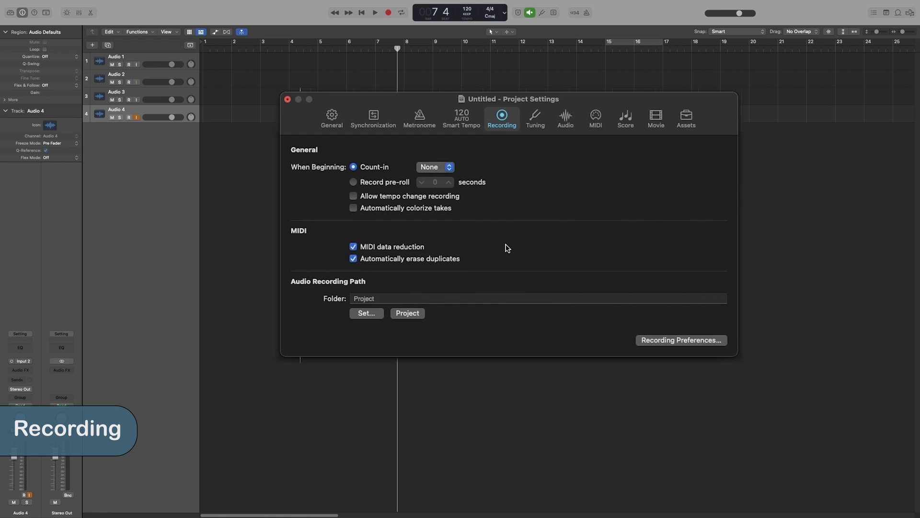
From bar 5, with a 1-bar count-in and the metronome on, record a take on Audio 4
click(389, 102)
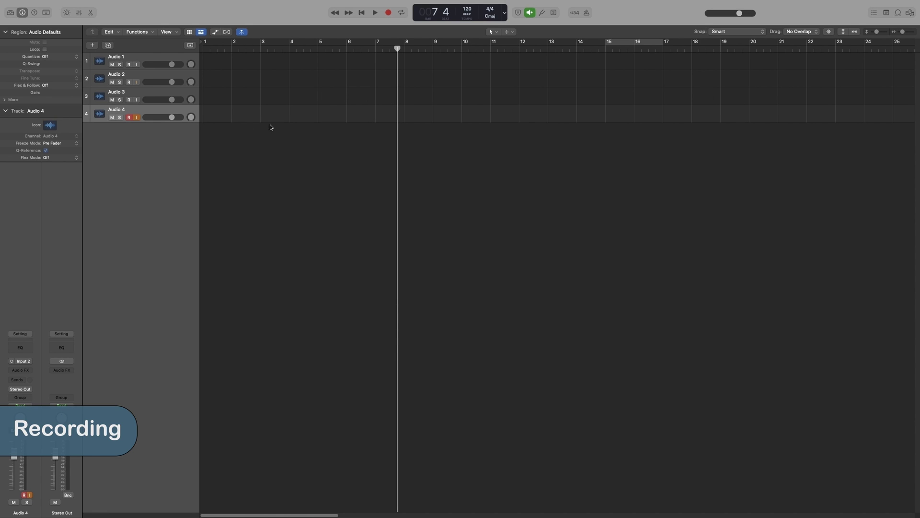
click(320, 46)
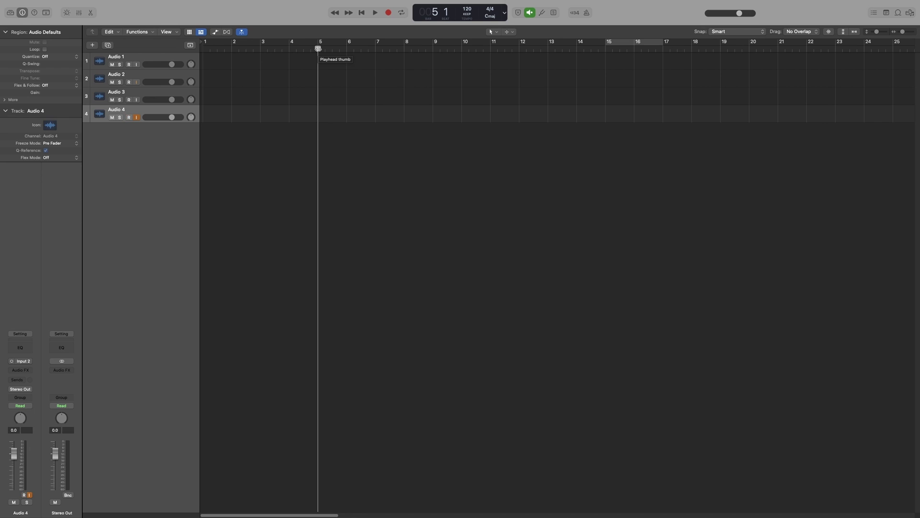
click(574, 13)
click(550, 27)
key(k)
key(r)
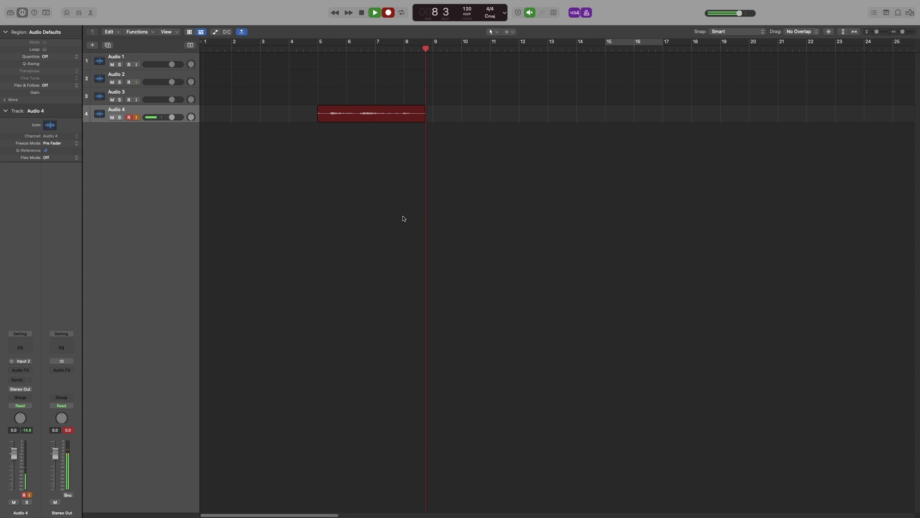
Stop recording, then make the Audio 4 track taller and zoom up the Untitled_4#01 waveform
key(space)
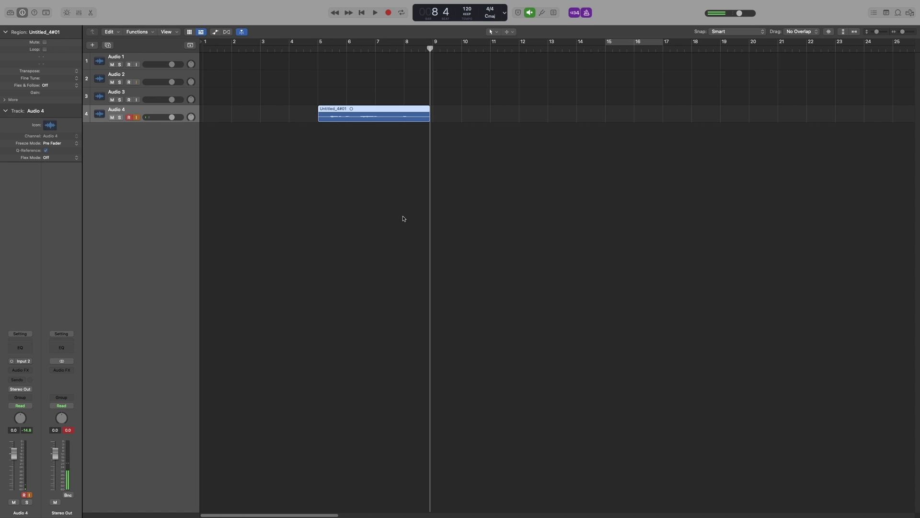
drag(157, 123, 157, 138)
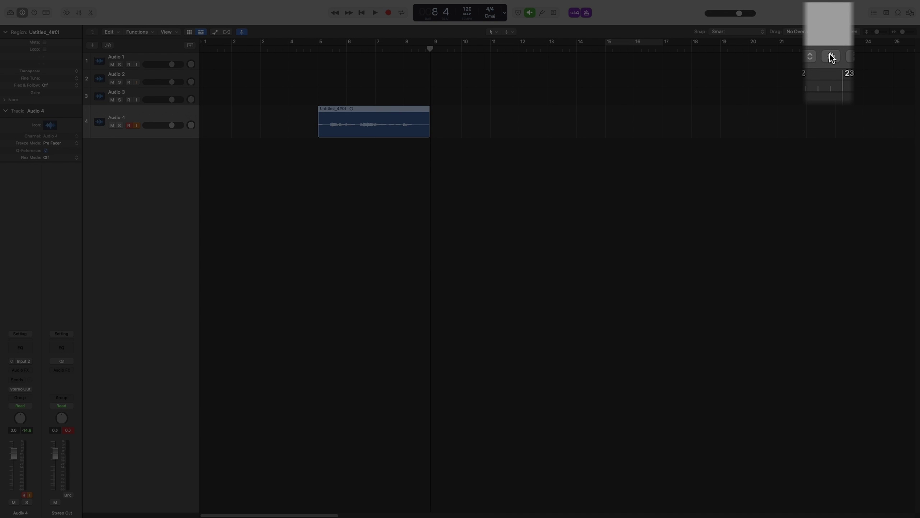
click(832, 57)
mouse_move(831, 57)
mouse_down()
mouse_move(830, 8)
mouse_move(828, 82)
mouse_move(824, 5)
mouse_move(830, 82)
mouse_move(830, 29)
mouse_move(830, 58)
mouse_up()
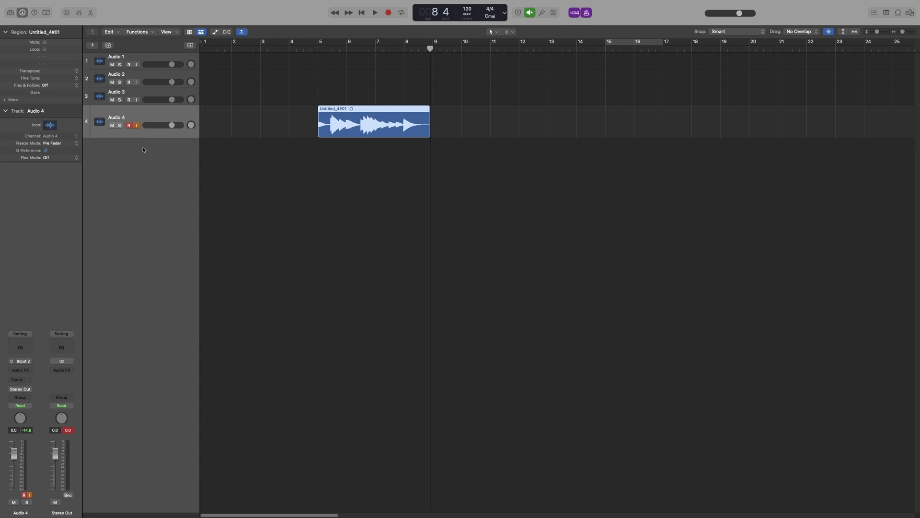
drag(144, 138, 144, 153)
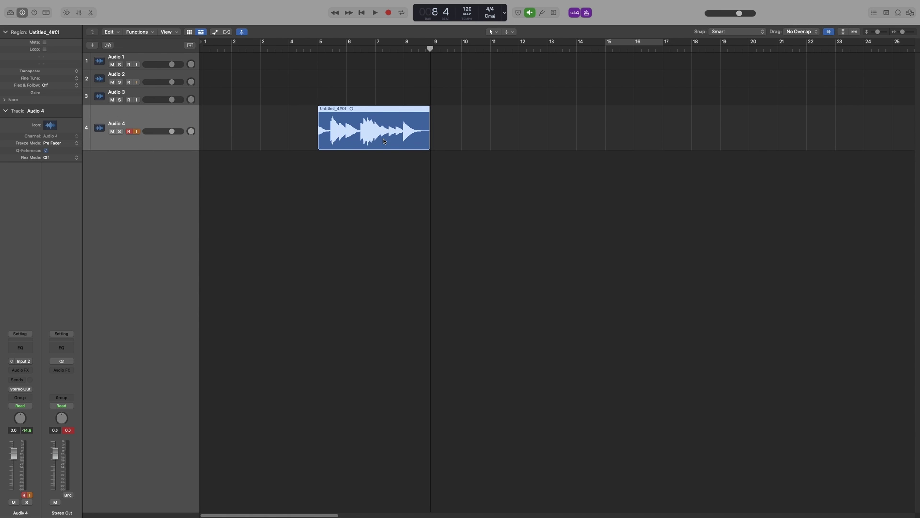
click(829, 32)
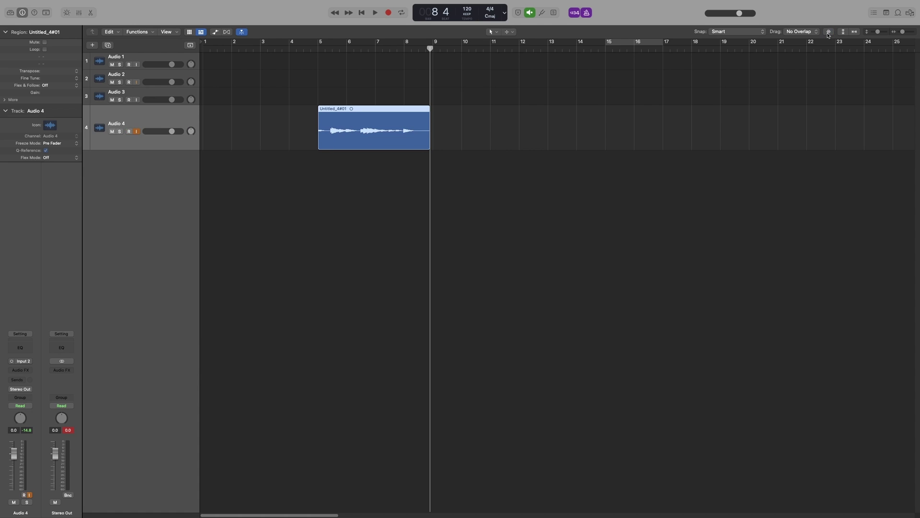
click(829, 34)
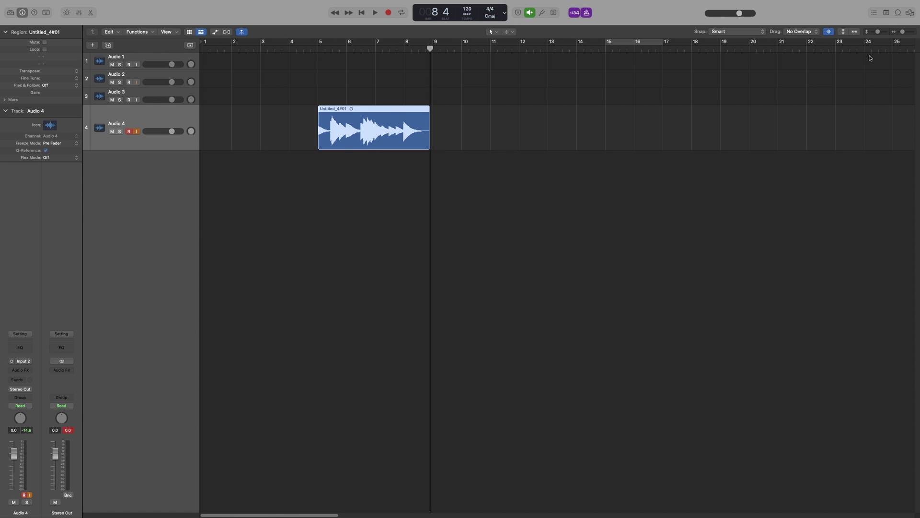
Open the Project Audio browser with F, deselect the region, and widen the browser panel
key(f)
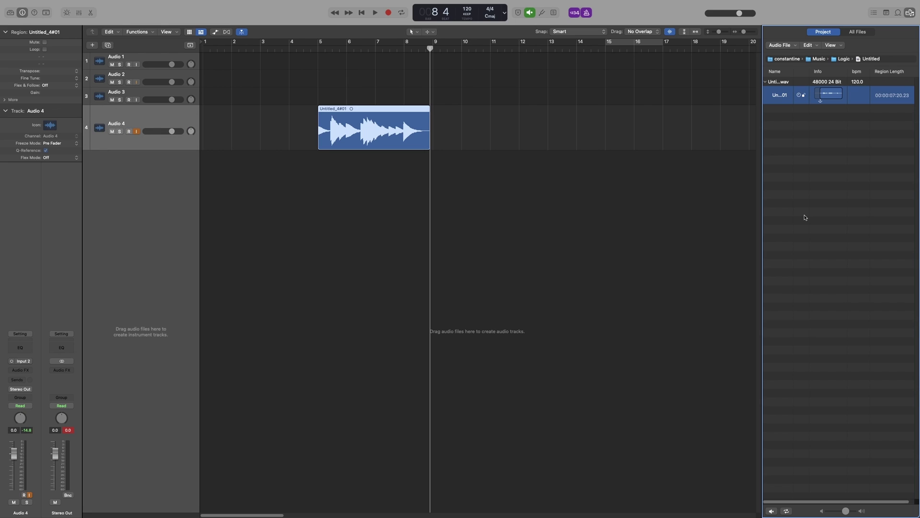
click(760, 131)
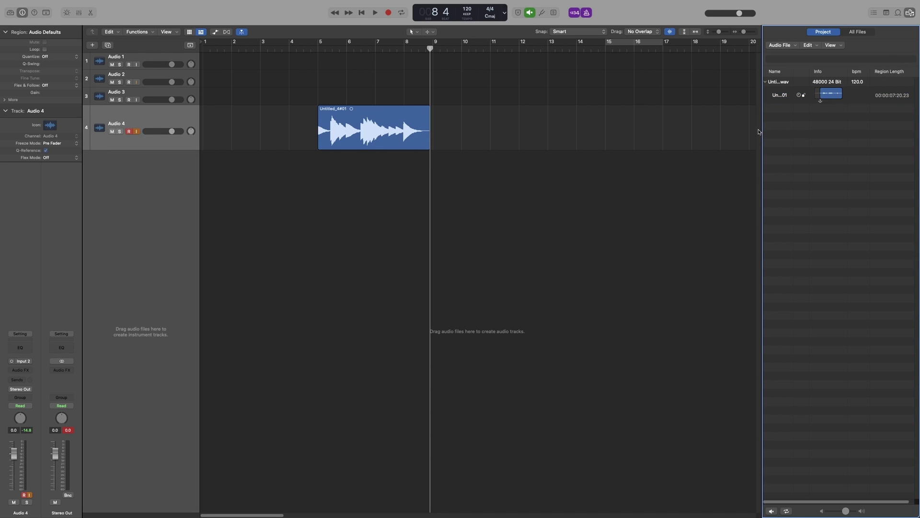
drag(762, 32, 579, 165)
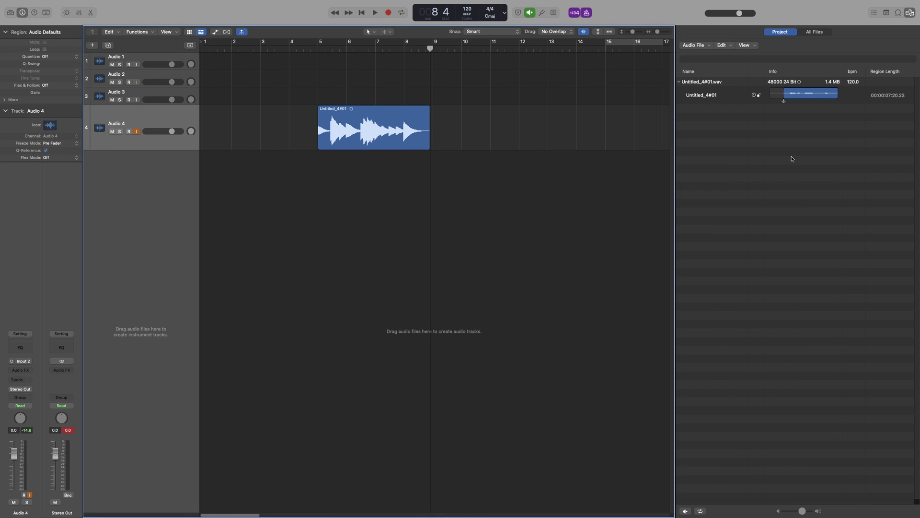
click(782, 155)
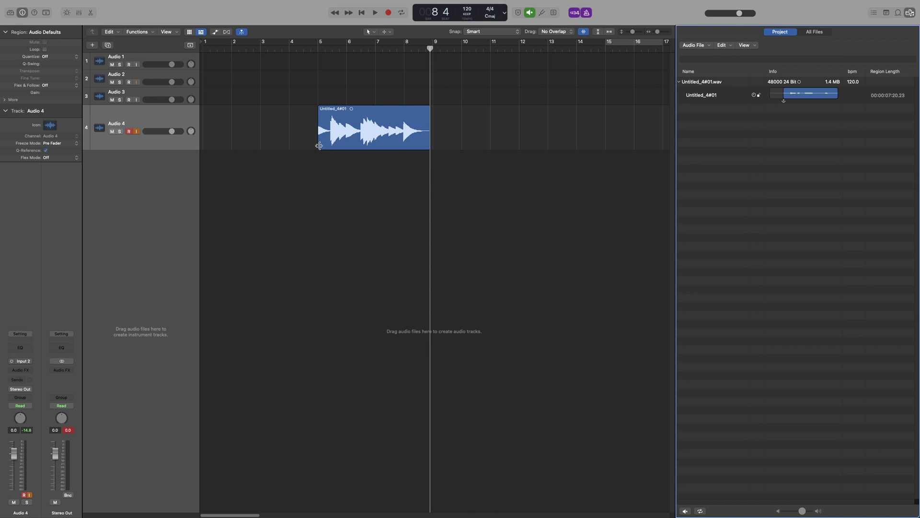
Extend the Audio 4 region's start back to about bar 4 to reveal the count-in audio
drag(319, 146, 262, 148)
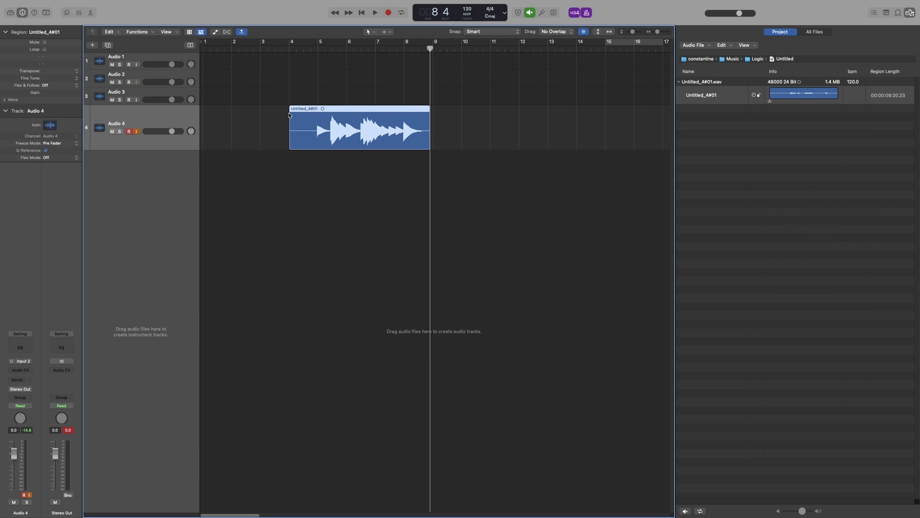
mouse_move(291, 144)
mouse_down()
mouse_move(369, 147)
mouse_move(297, 146)
mouse_up()
drag(430, 147, 513, 165)
Drag Untitled_4#01 from the Project Audio browser onto track 2 as a copy
drag(791, 95, 763, 99)
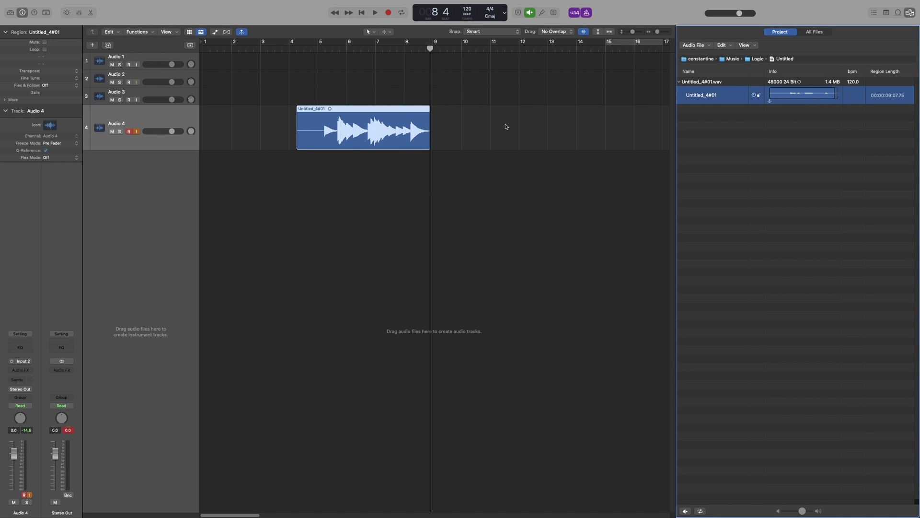
click(497, 91)
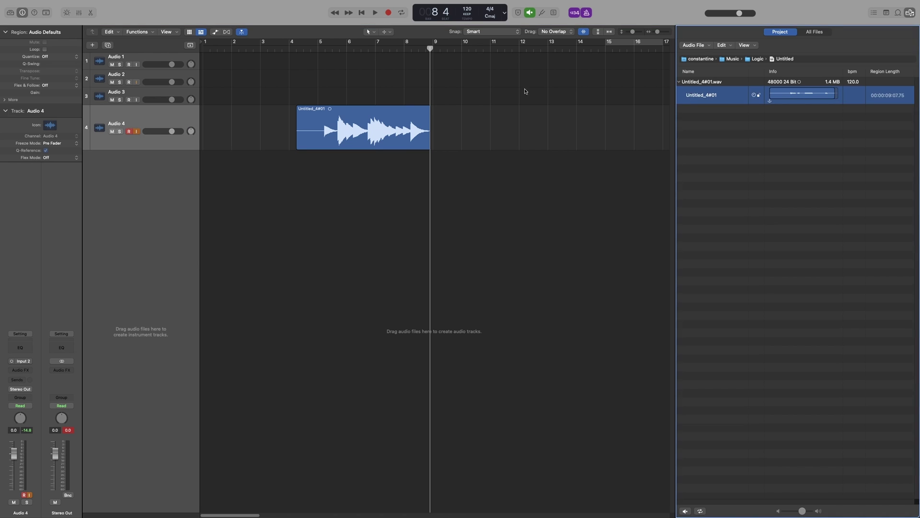
drag(709, 95, 355, 77)
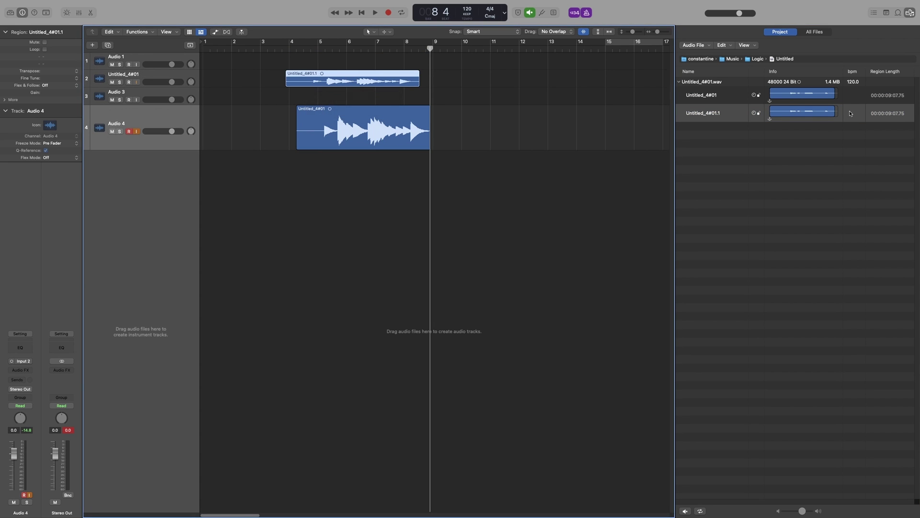